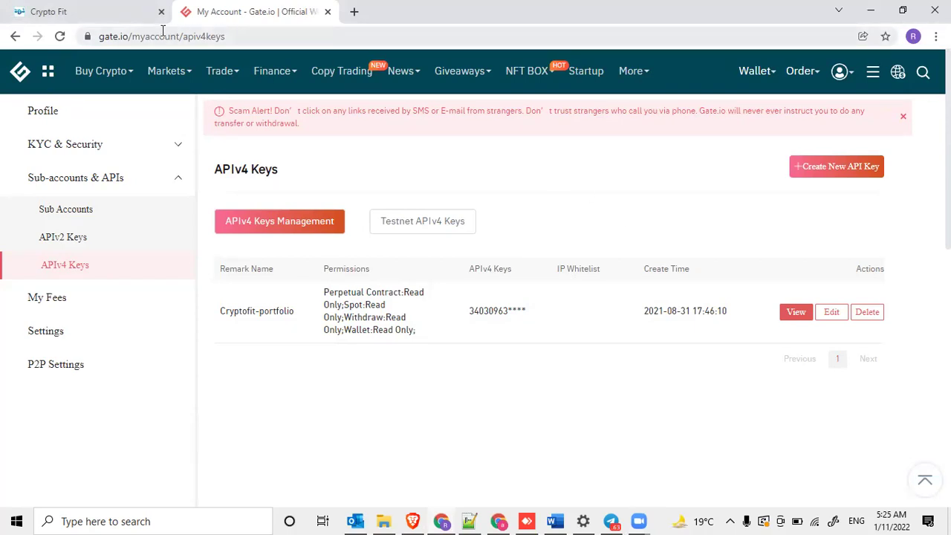
Go to API Management from the account menu and show the APIv4 Keys list
mouse_move(838, 85)
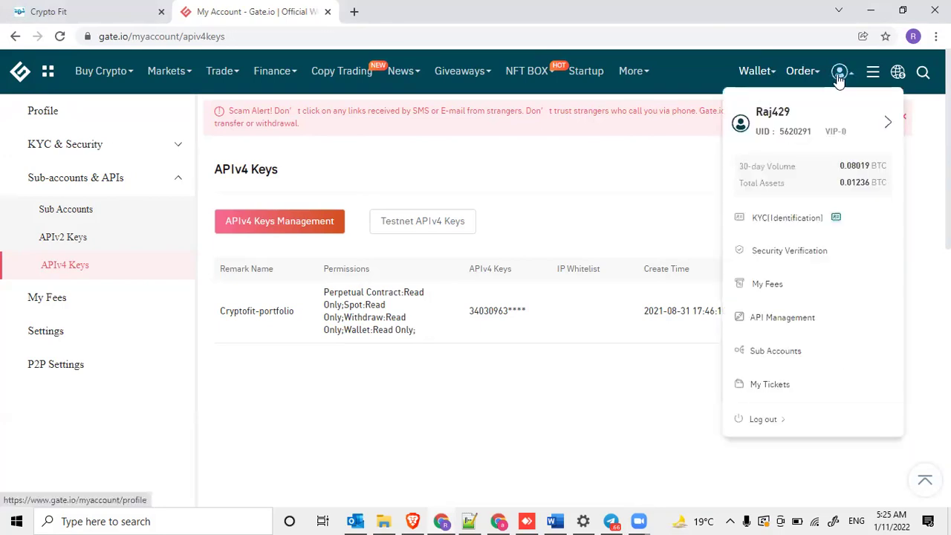
left_click(786, 315)
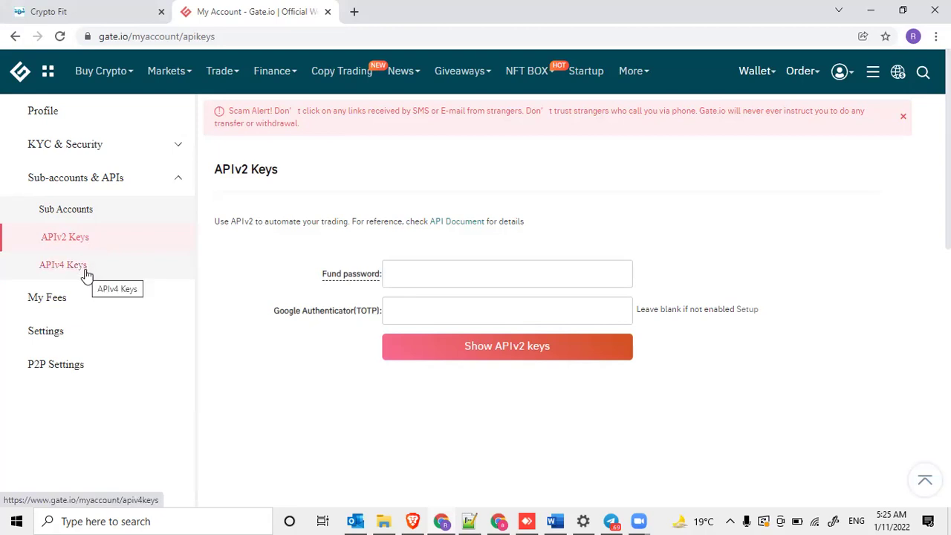
left_click(85, 273)
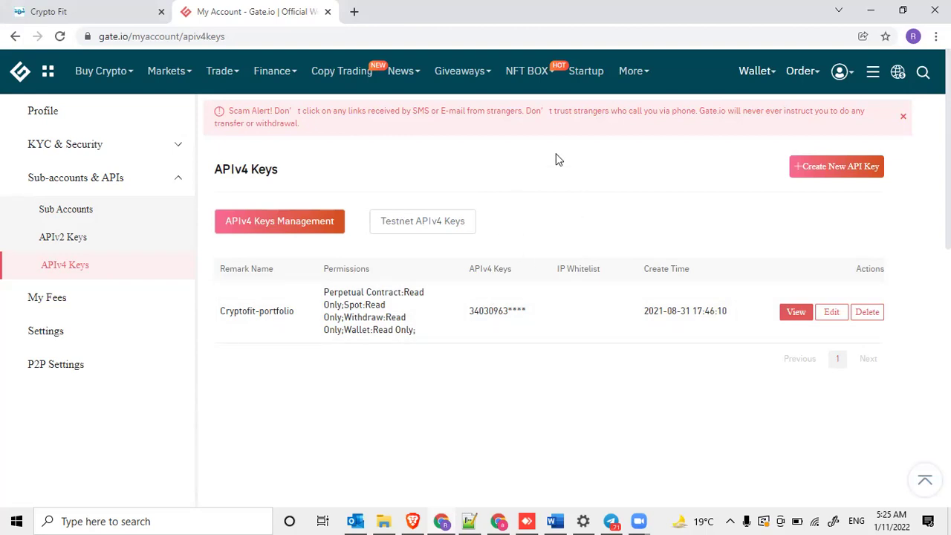
Fill a new API key form: remark Portfolio-CF, read-only Spot/Margin, Perpetual Contract, Wallet, Withdraw
left_click(820, 167)
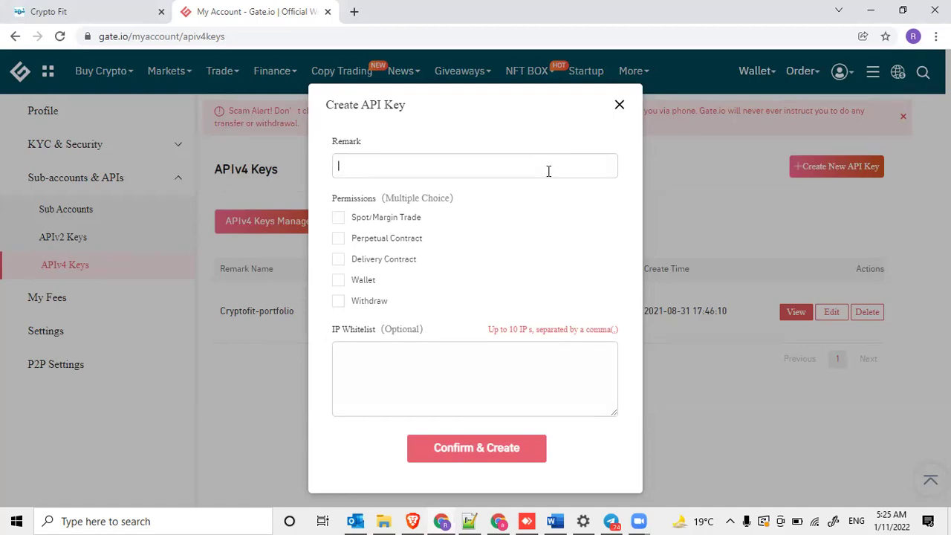
type("Portfolio-CF")
left_click(336, 223)
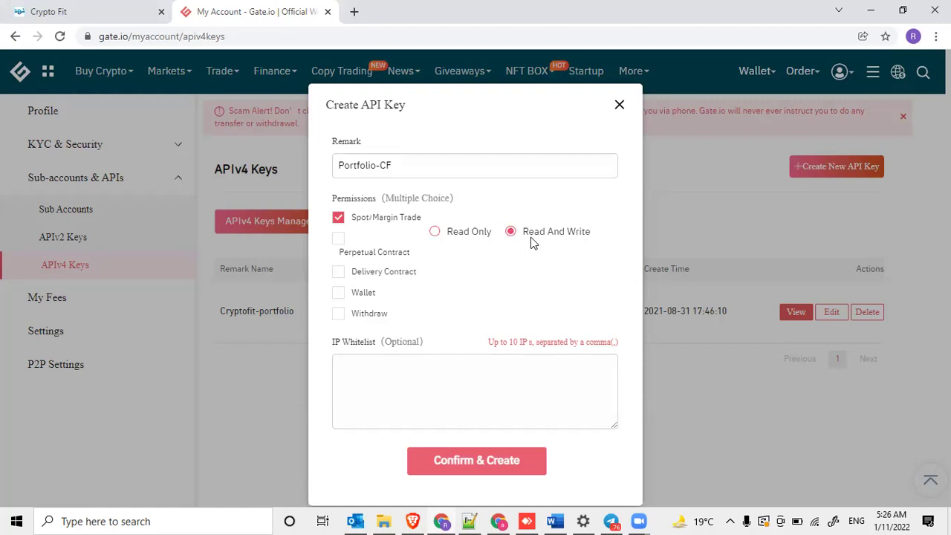
left_click(435, 233)
left_click(339, 238)
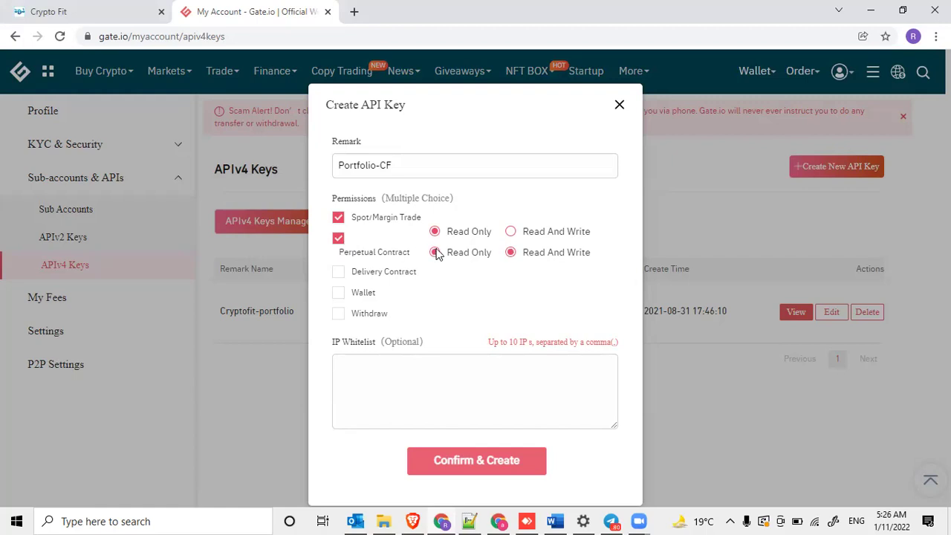
left_click(338, 293)
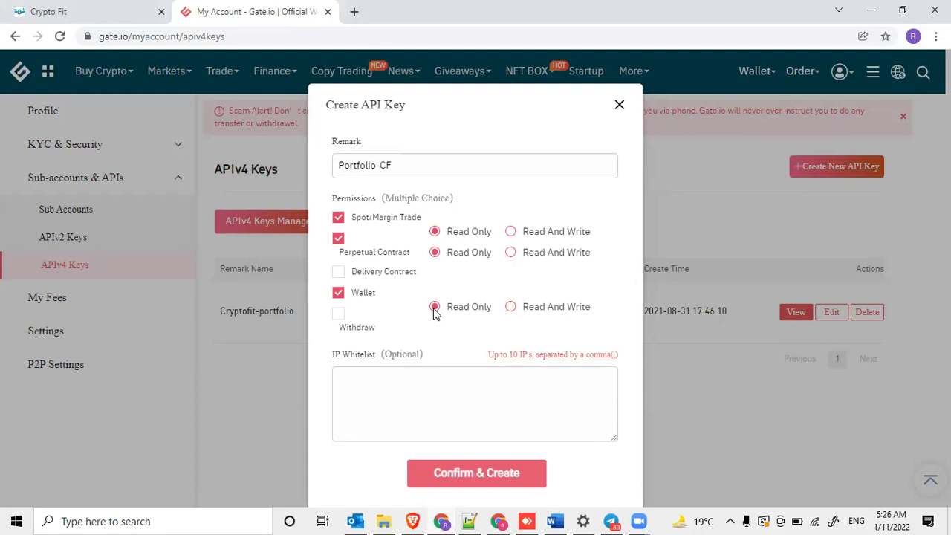
left_click(338, 320)
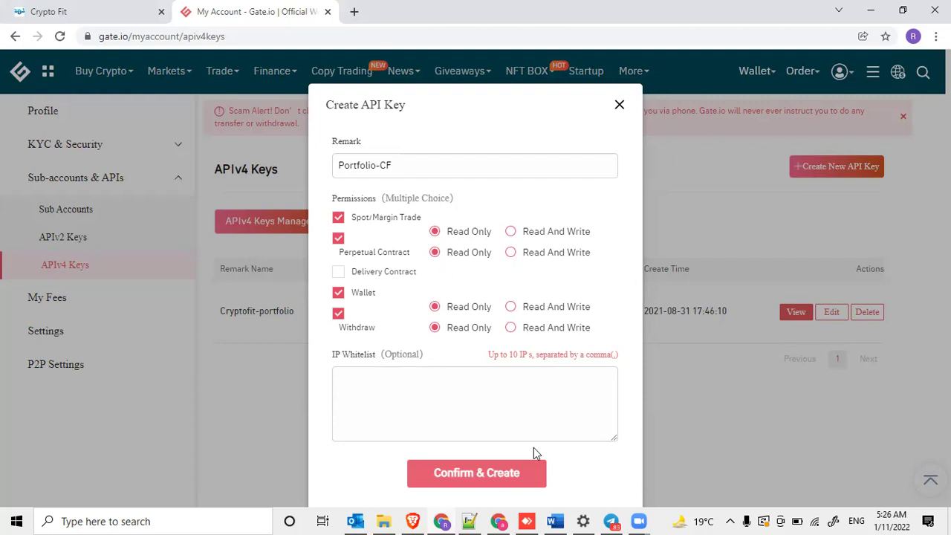
left_click(431, 417)
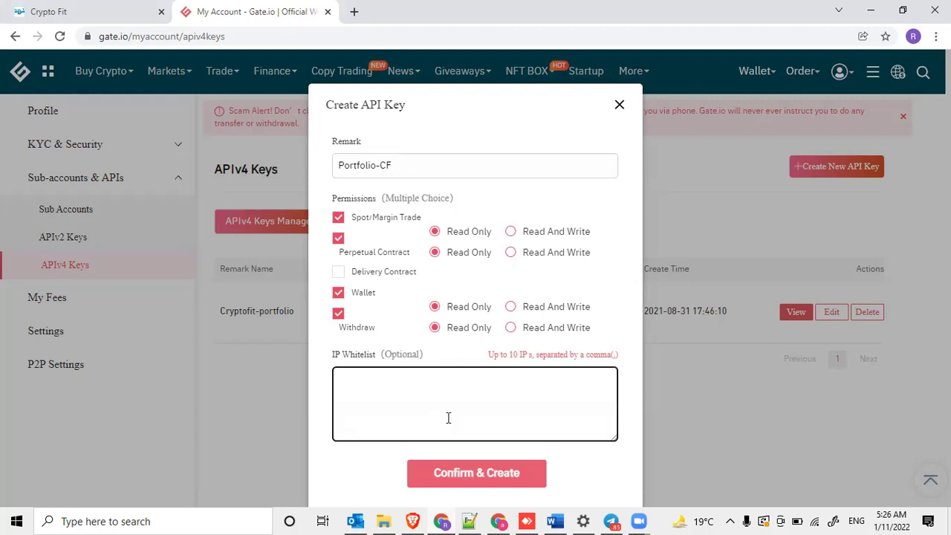
Confirm creation and verify with the fund password and the Google Authenticator code
left_click(494, 473)
left_click(397, 223)
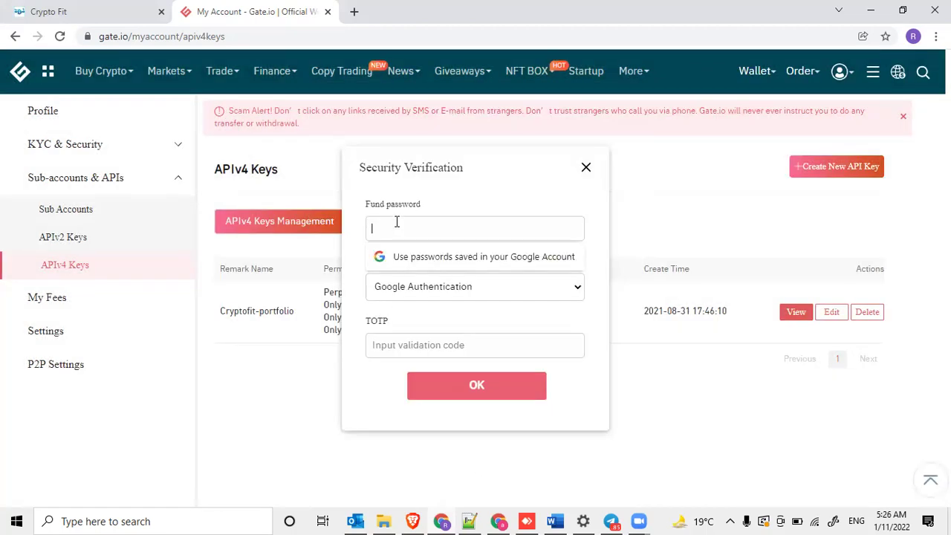
type("••••••")
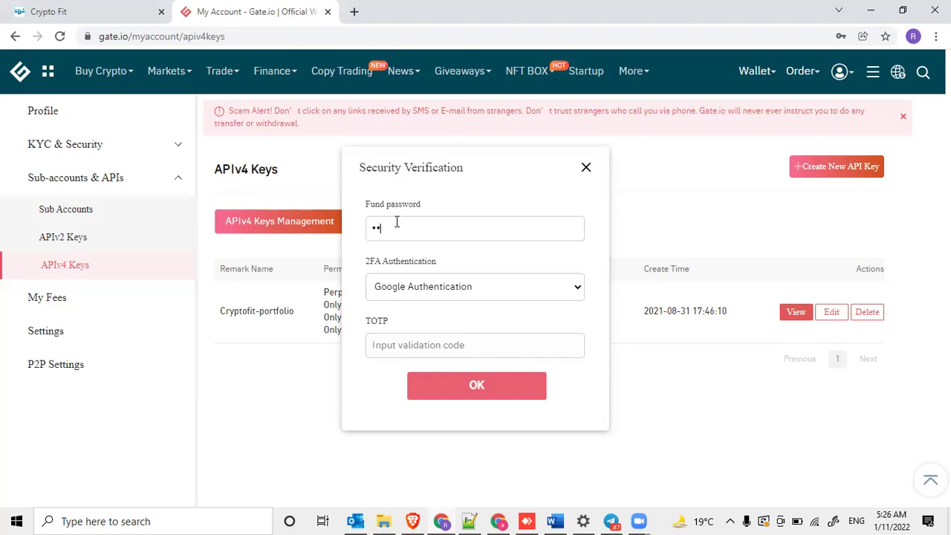
type("••••••")
left_click(401, 345)
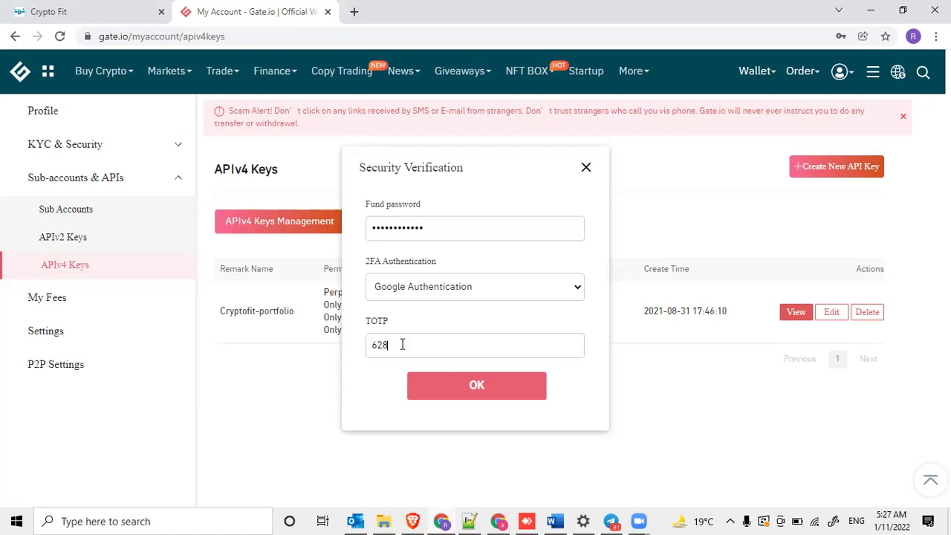
left_click(440, 382)
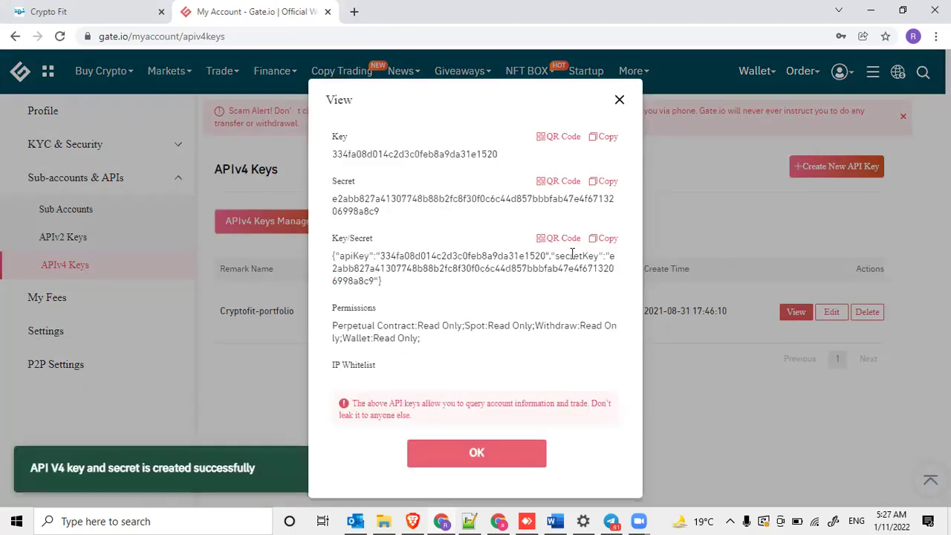
Copy the new API key from the key details dialog
triple_click(384, 285)
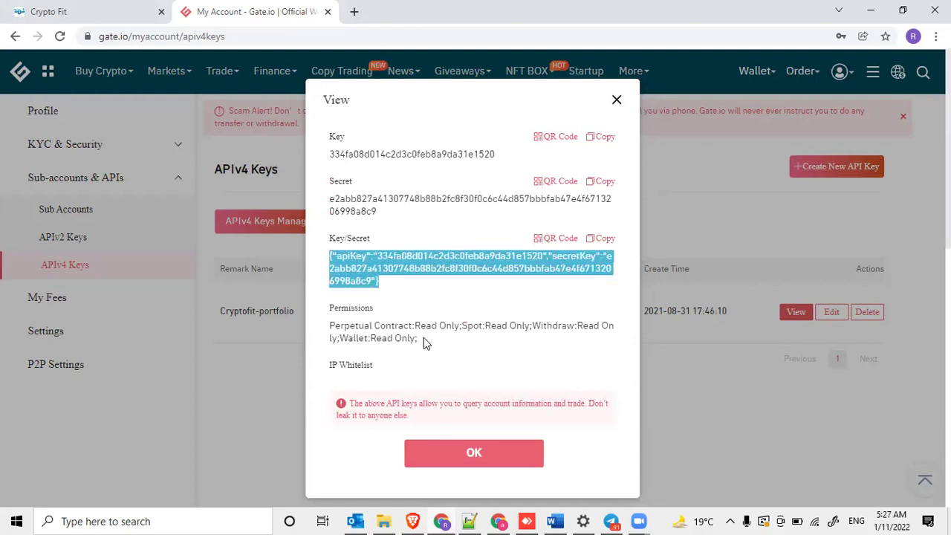
left_click_drag(423, 338, 467, 301)
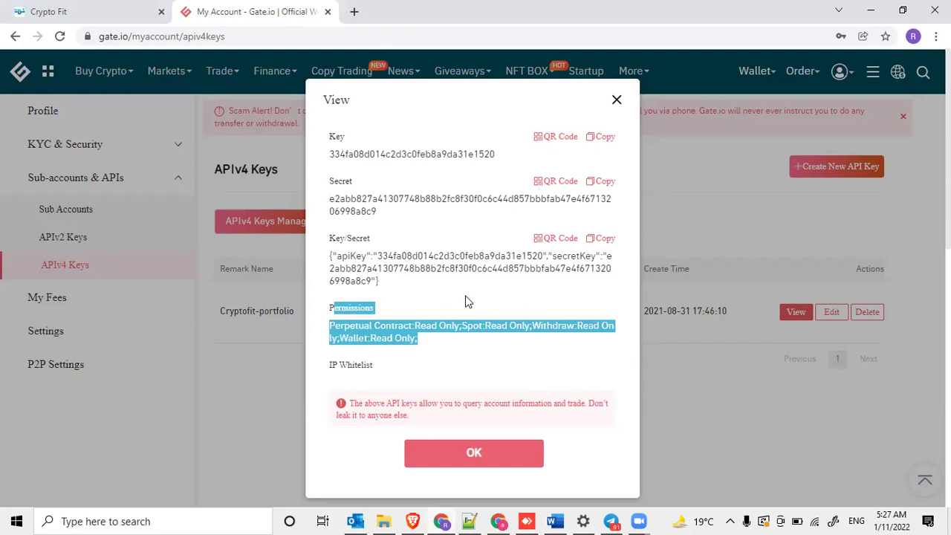
left_click(466, 301)
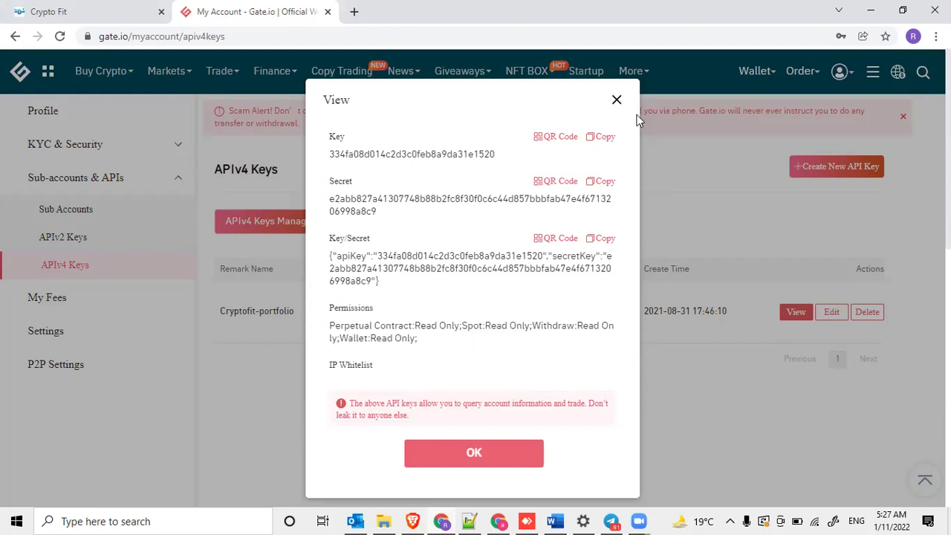
left_click(603, 137)
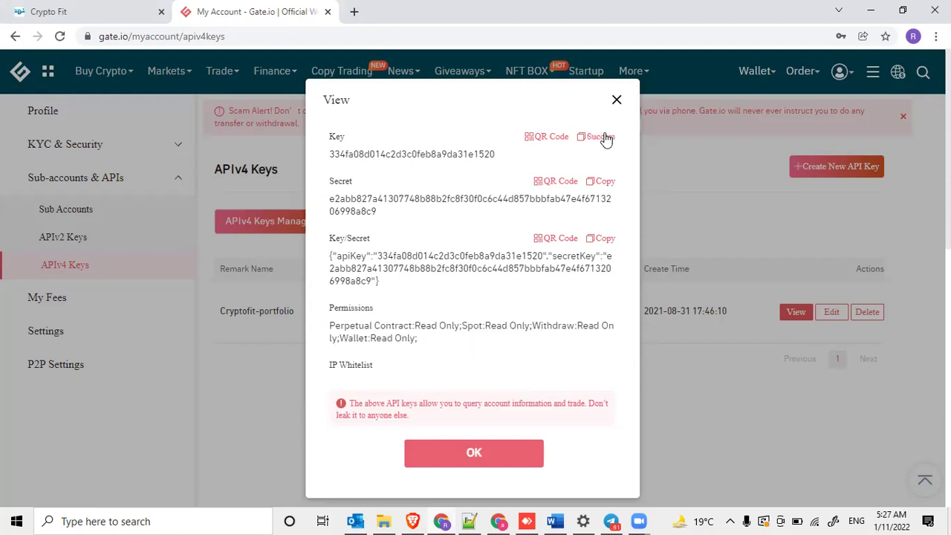
Start a new Crypto Fit integration of type Exchange with Gate IO selected
left_click(145, 7)
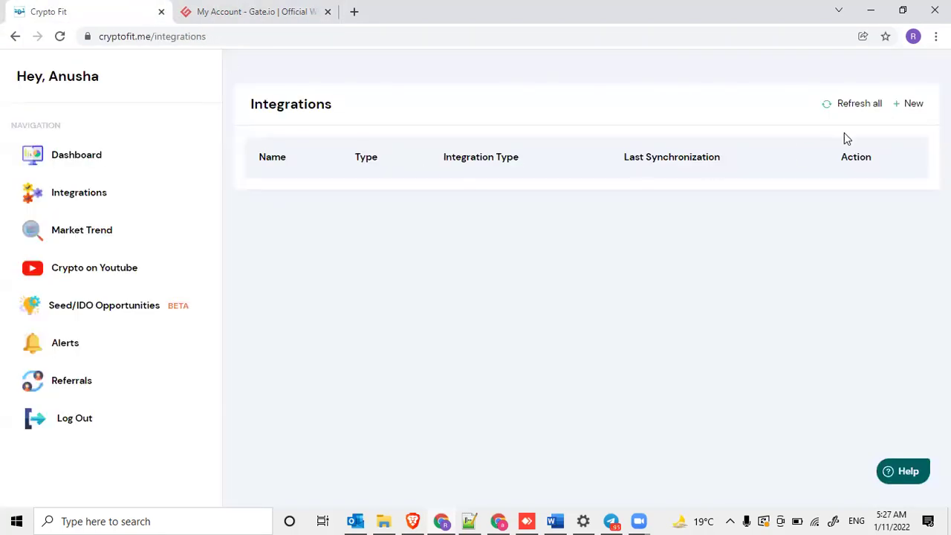
left_click(912, 107)
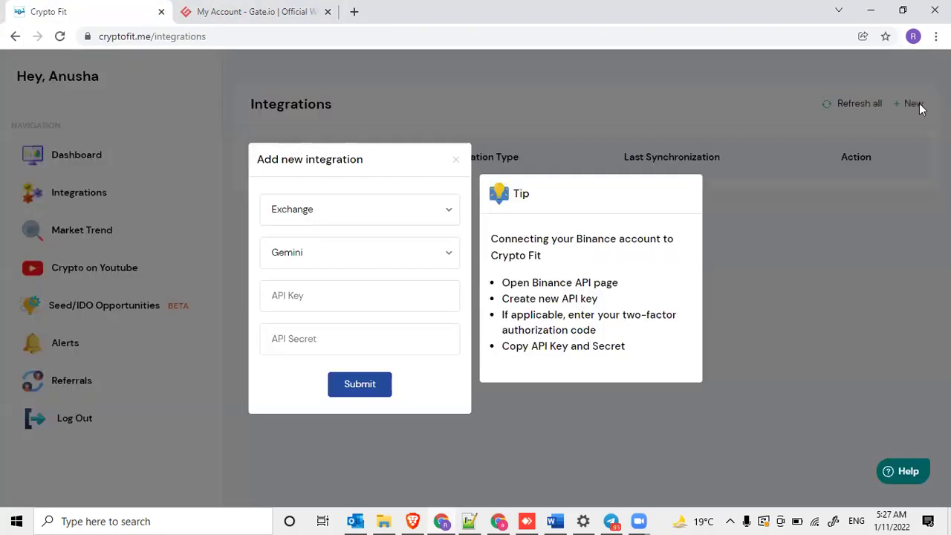
left_click(355, 212)
left_click(355, 212)
left_click(344, 253)
key("Down")
key("Down")
key("Down")
key("Down")
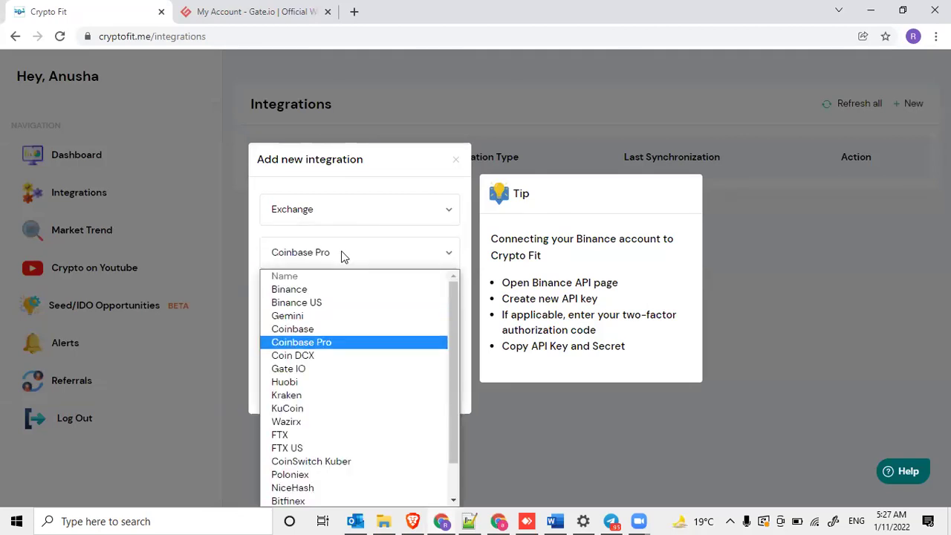
key("Return")
Paste the Gate.io API key and API secret into the form and submit it
left_click(330, 257)
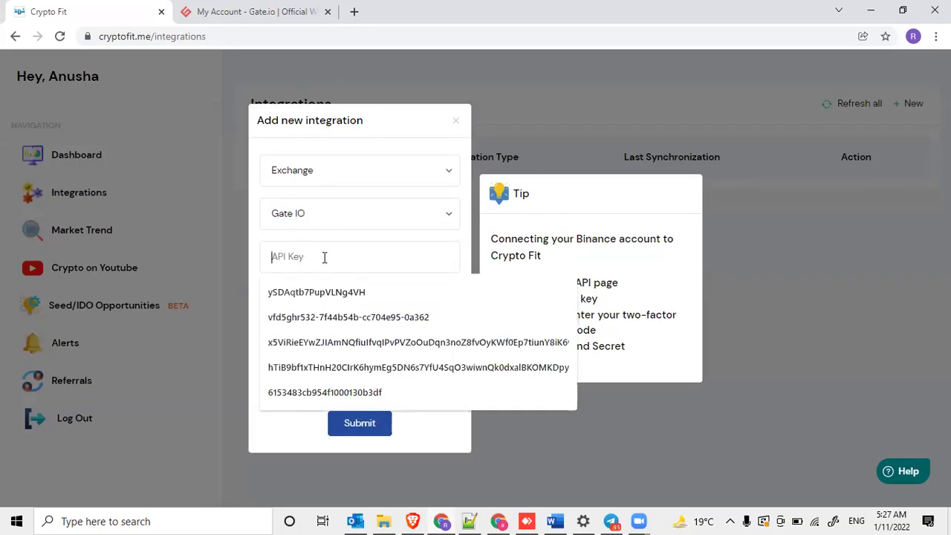
key("ctrl+v")
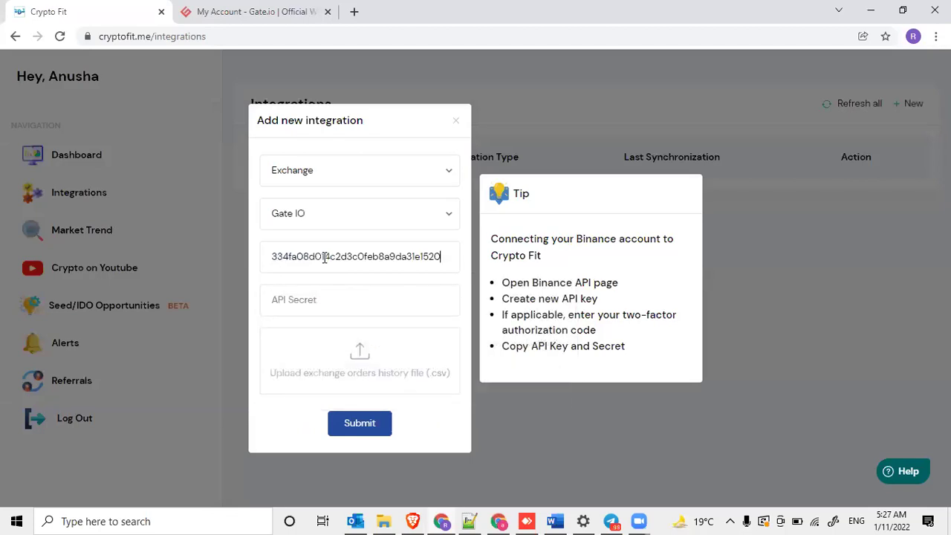
key("Tab")
key("alt+Tab")
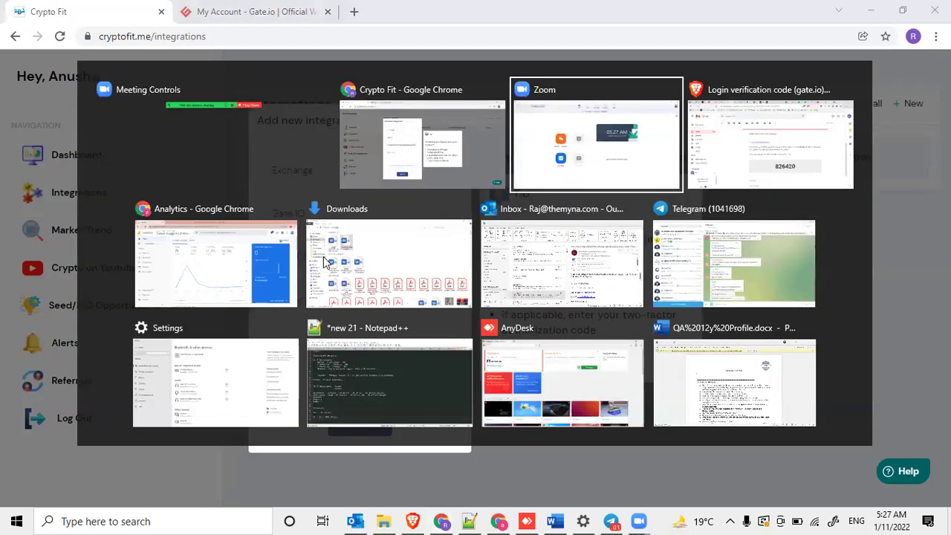
left_click(245, 16)
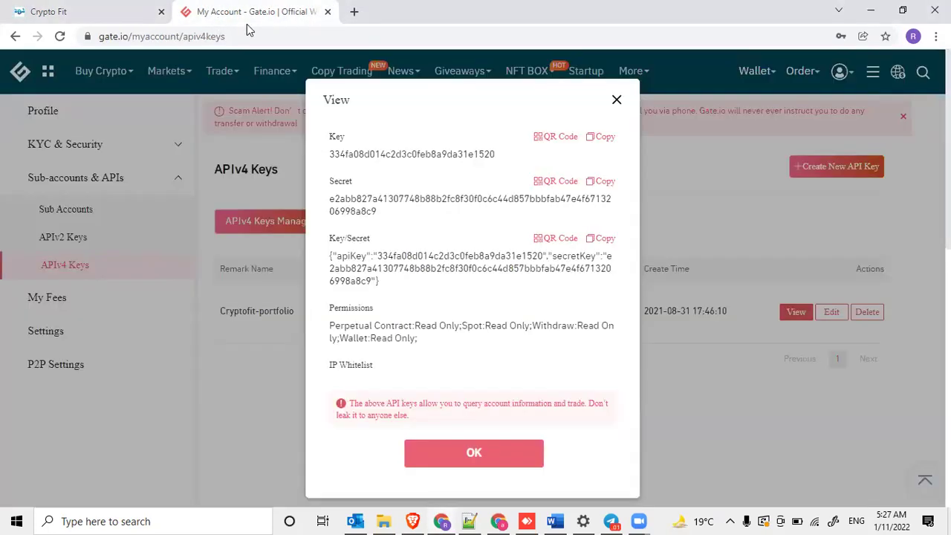
left_click(599, 182)
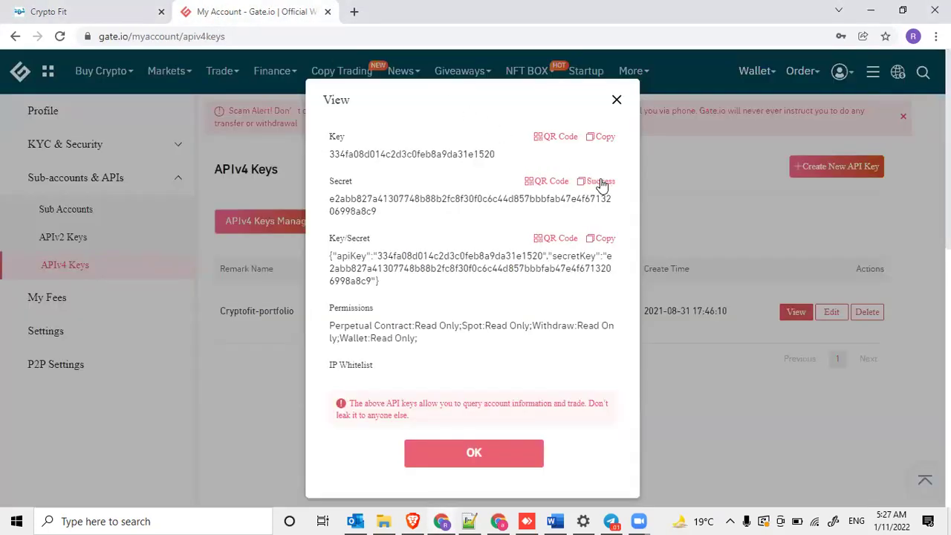
left_click(101, 9)
left_click(321, 291)
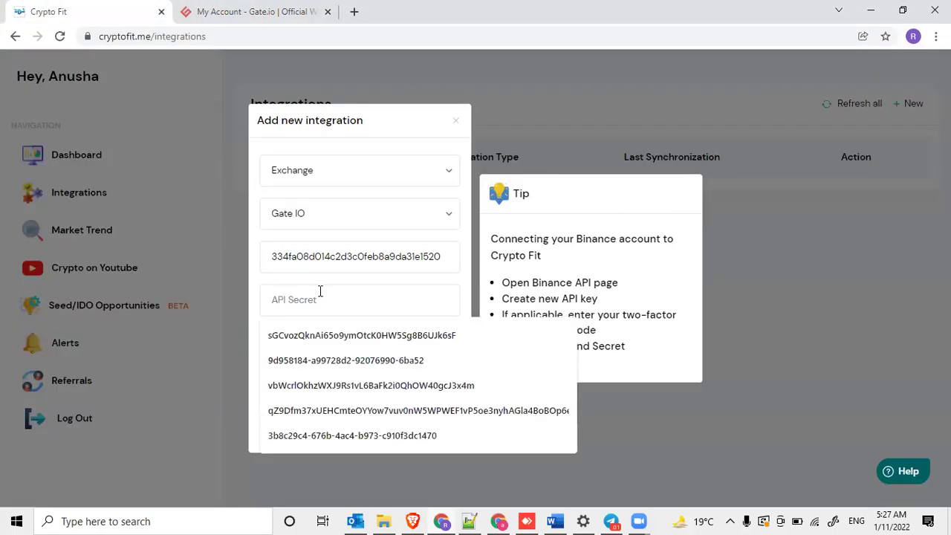
key("ctrl+v")
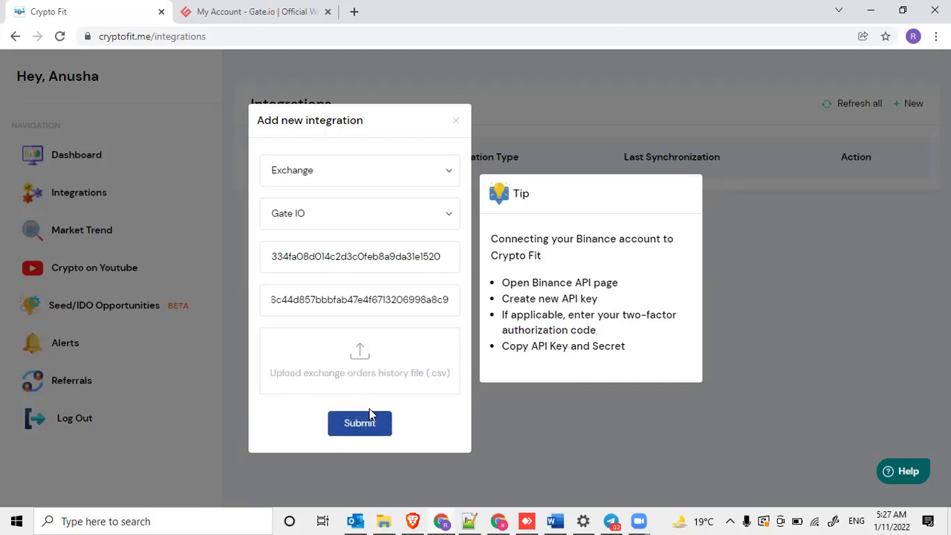
left_click(359, 424)
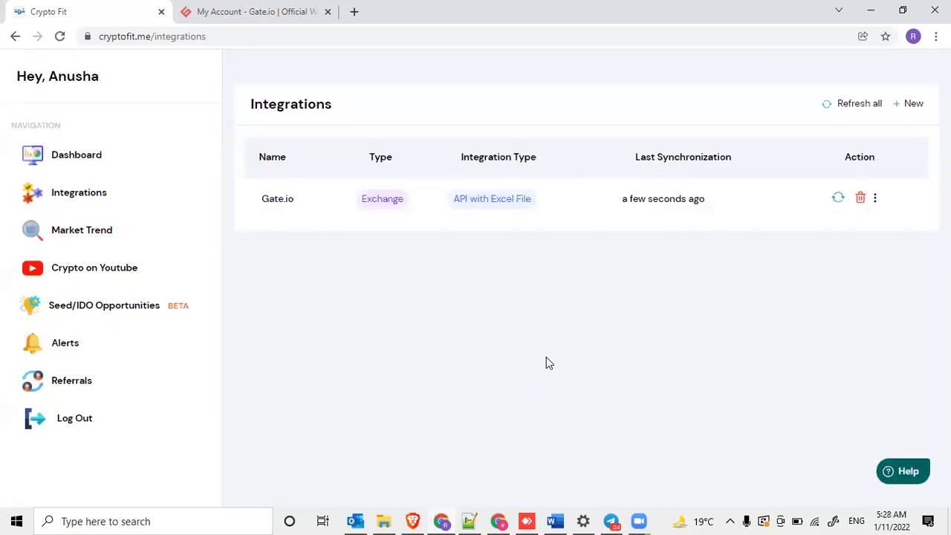
Open the Crypto Fit Dashboard and scroll through the Assets By coin table and Transactions
left_click(74, 171)
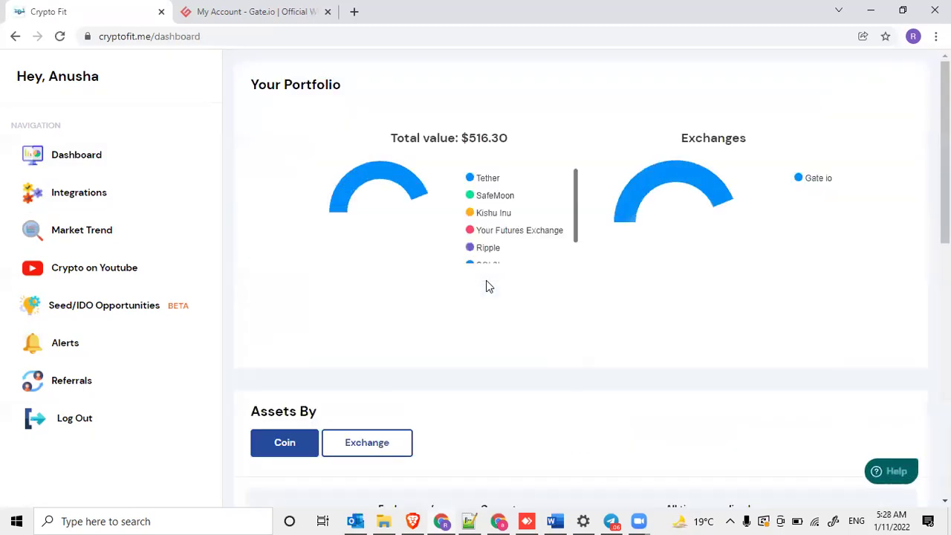
scroll(488, 286, "down", 5)
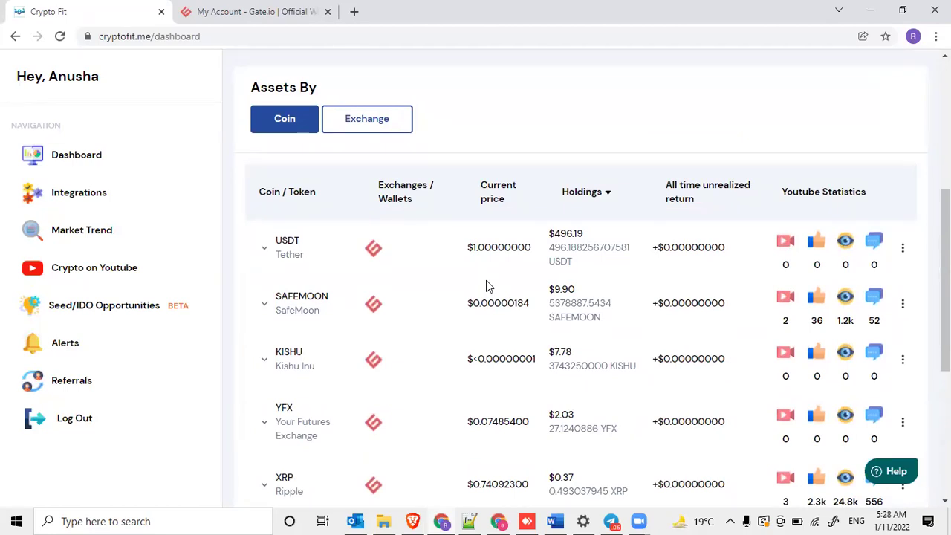
scroll(486, 280, "down", 1)
scroll(488, 286, "down", 3)
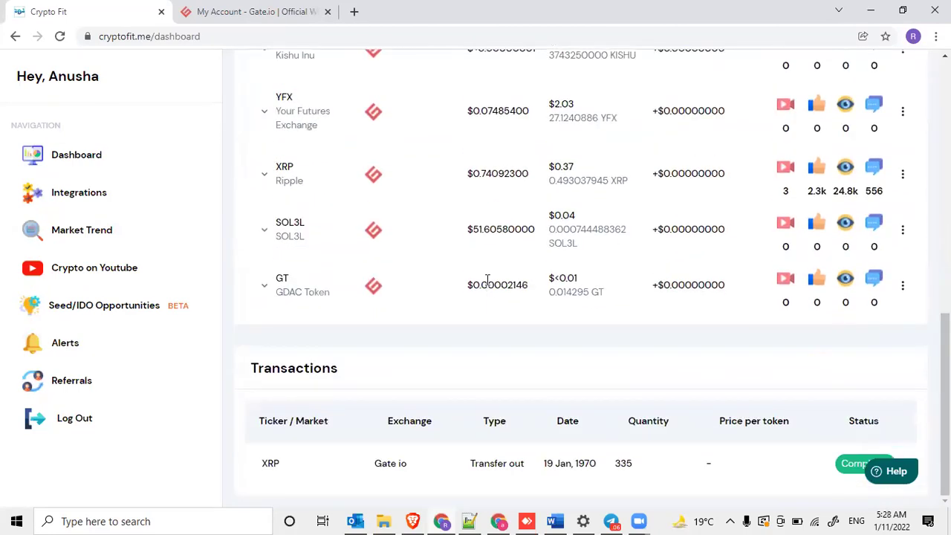
scroll(487, 280, "up", 3)
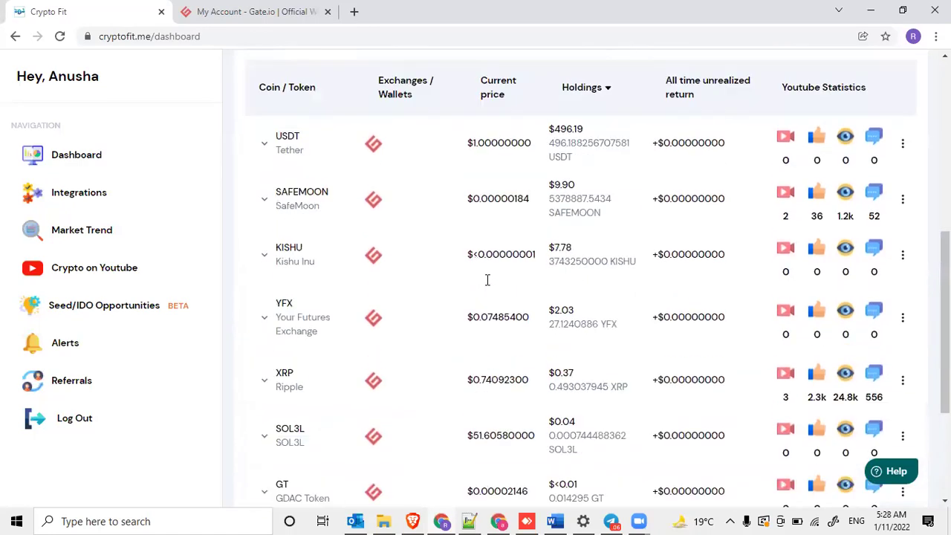